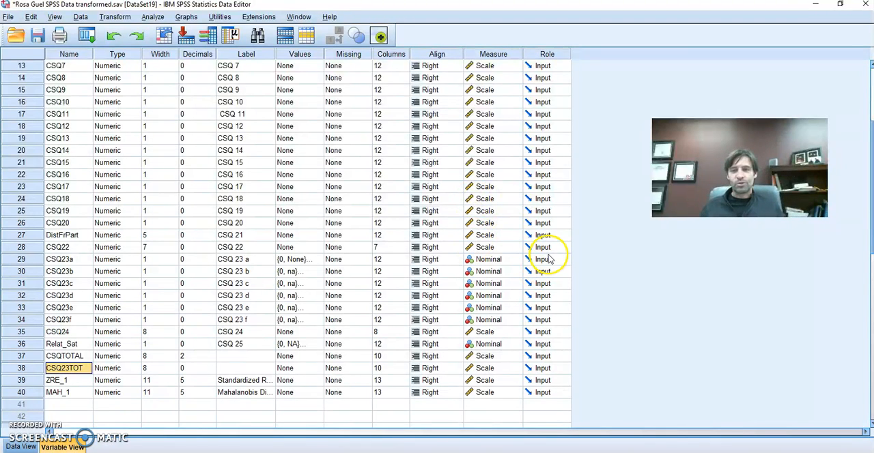
scroll(286, 278, up, 4)
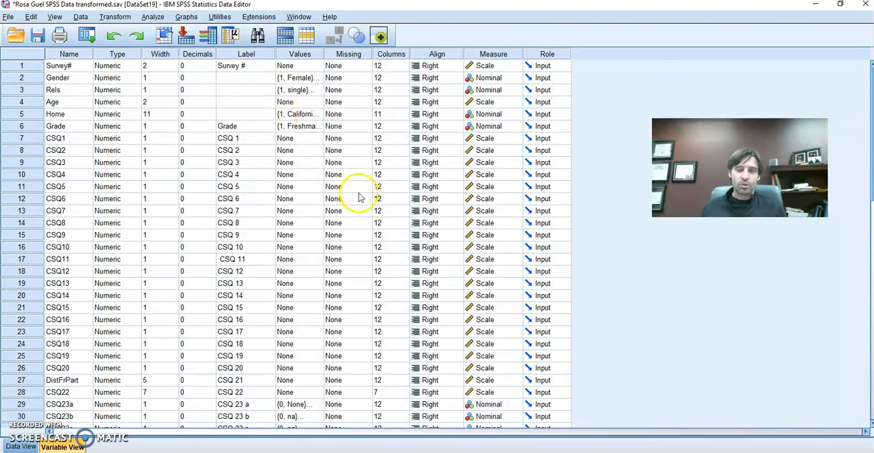
click(158, 18)
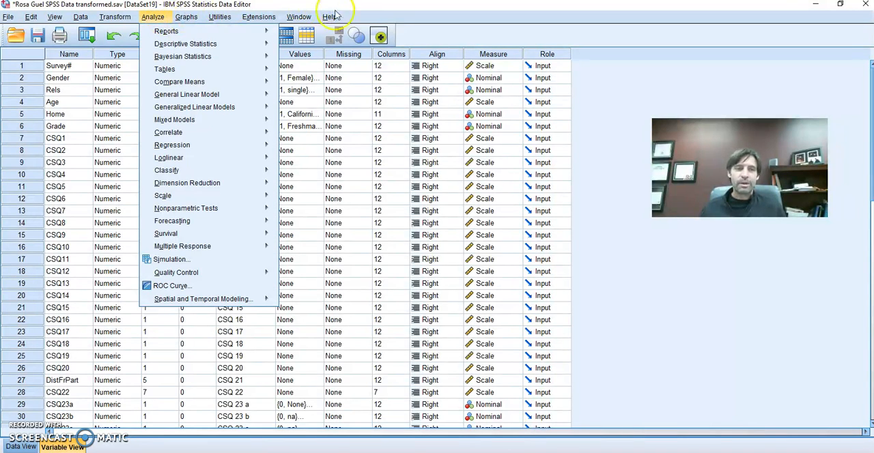
click(157, 18)
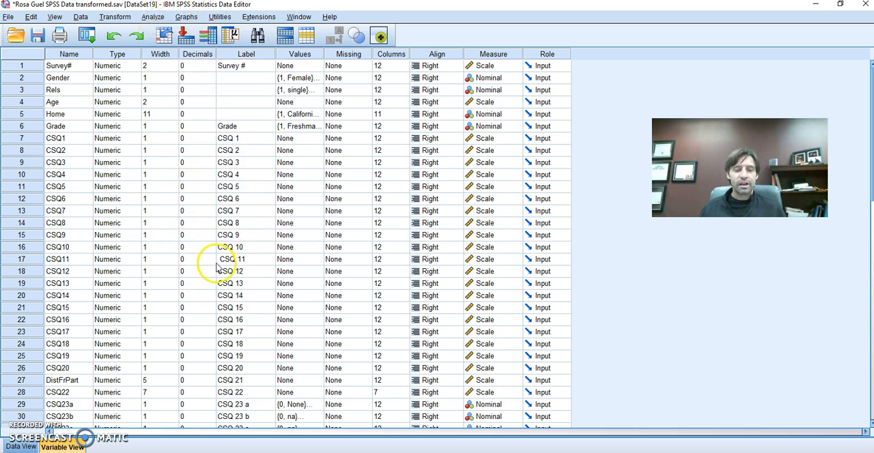
Switch to the statistics output document and examine the T-Test tables for CSQ23TOT grouped by CSQ 25.
click(311, 452)
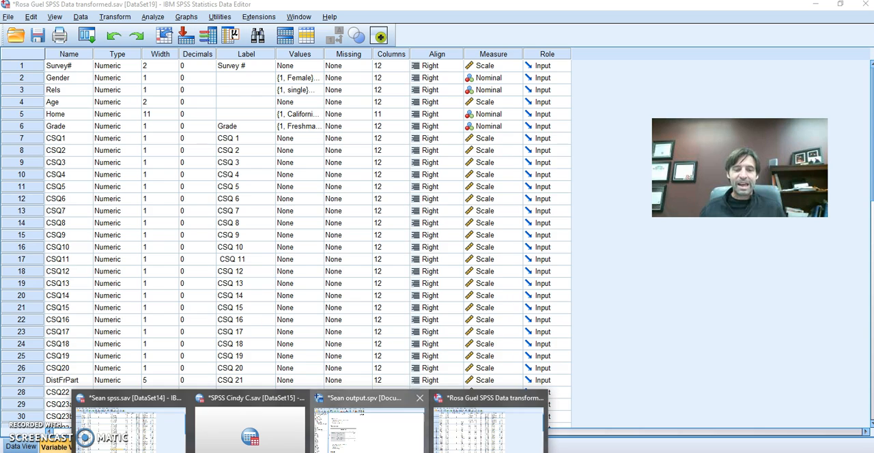
click(369, 427)
scroll(294, 306, down, 5)
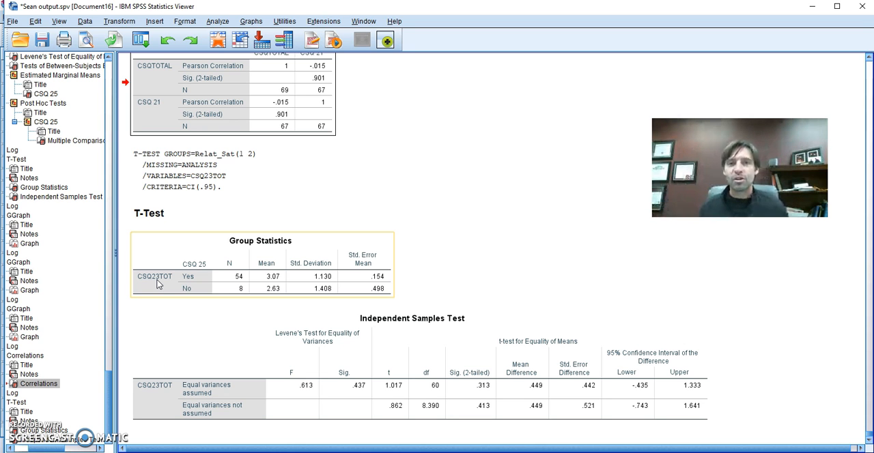
click(259, 318)
click(273, 276)
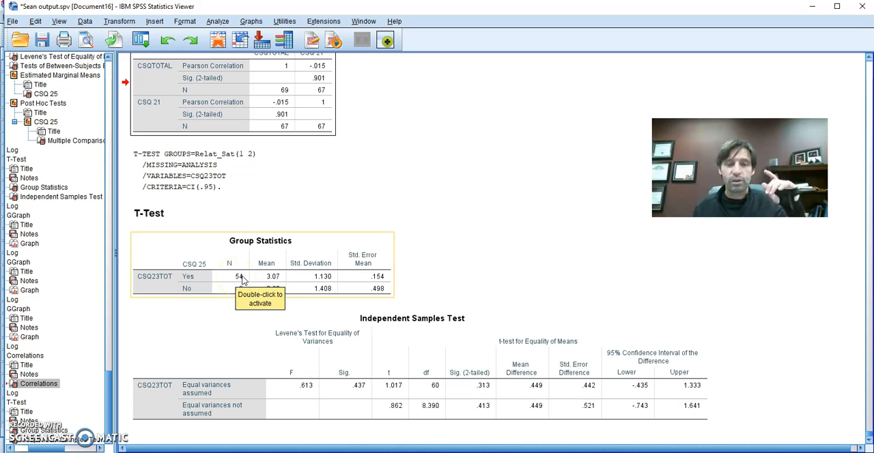
click(317, 342)
click(386, 143)
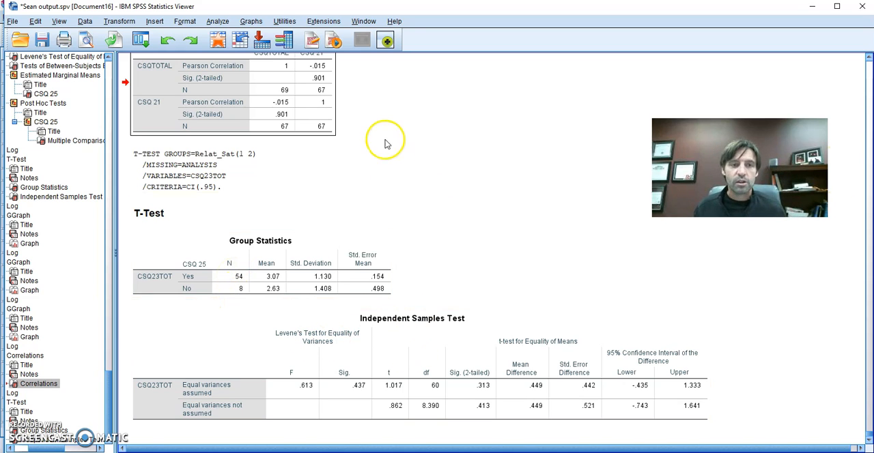
Reset the Chart Builder's previous setup and place a simple bar chart in the chart preview.
click(251, 21)
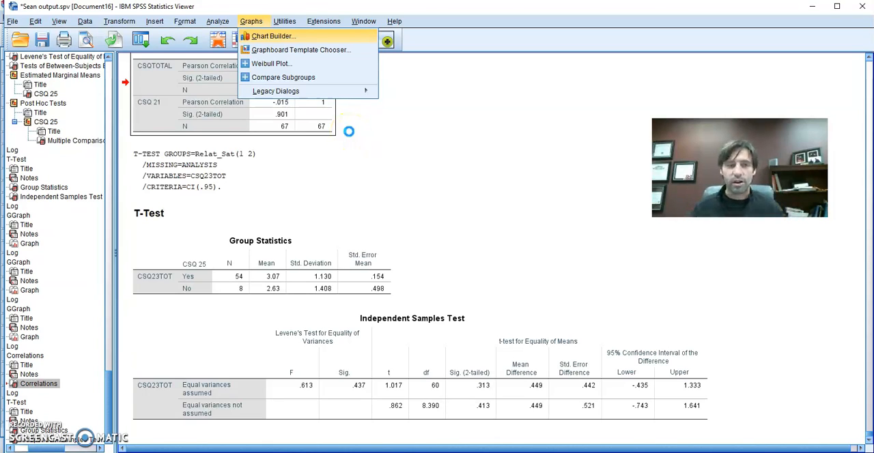
click(379, 101)
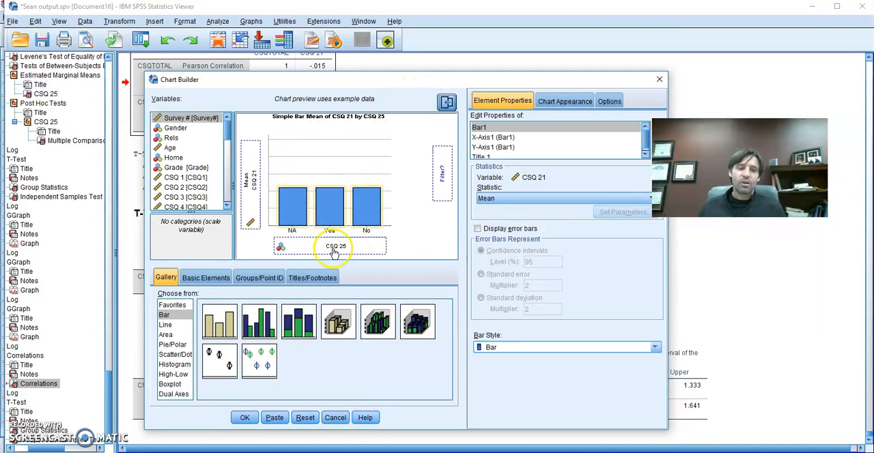
click(250, 181)
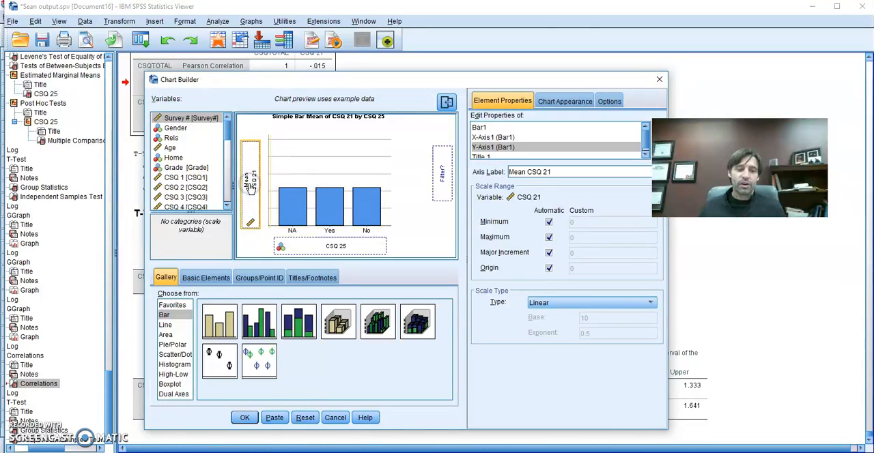
click(305, 418)
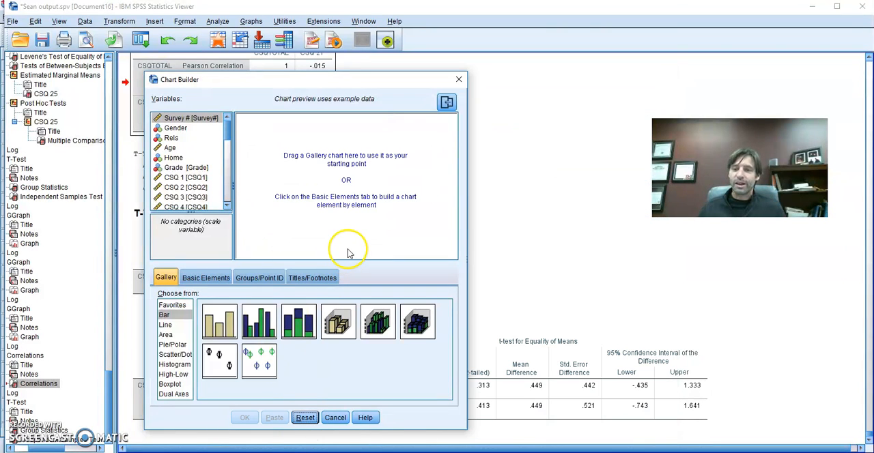
drag(227, 139, 226, 197)
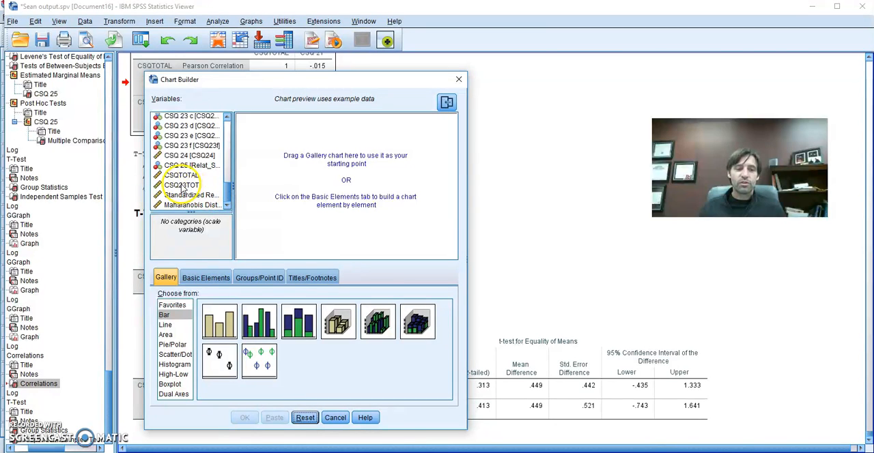
click(219, 326)
drag(219, 326, 336, 198)
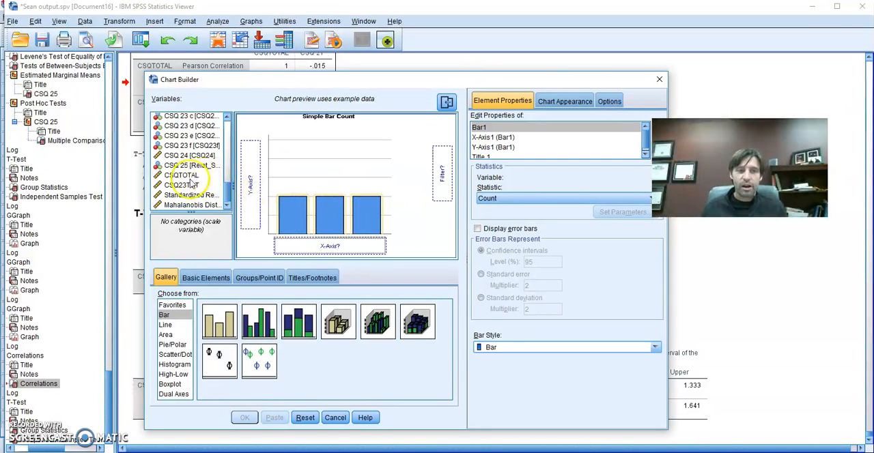
Assign CSQ23TOT to the Y-axis and CSQ 25 to the X-axis, and generate the bar chart.
drag(228, 199, 258, 191)
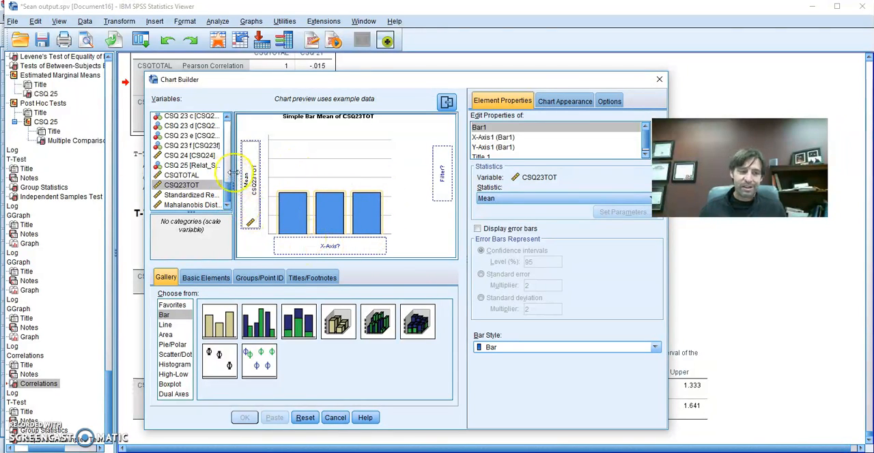
click(191, 166)
drag(193, 166, 316, 246)
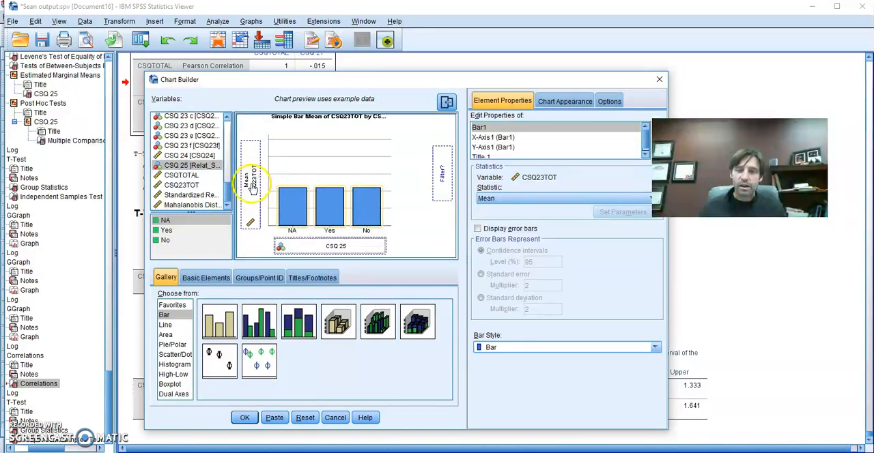
click(246, 418)
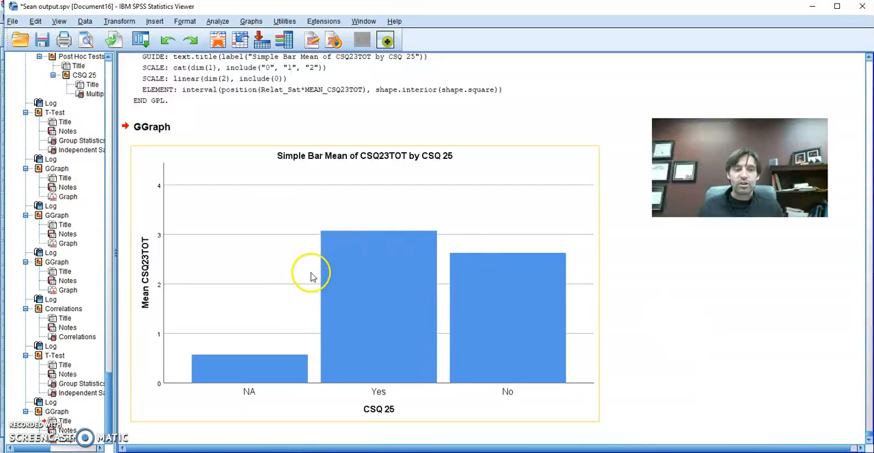
Copy the finished bar chart of mean CSQ23TOT by CSQ 25 from the output.
right_click(226, 158)
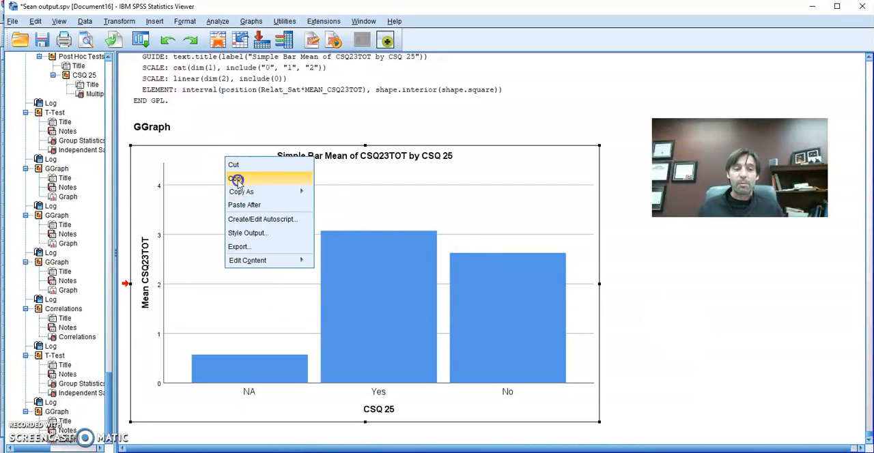
click(237, 180)
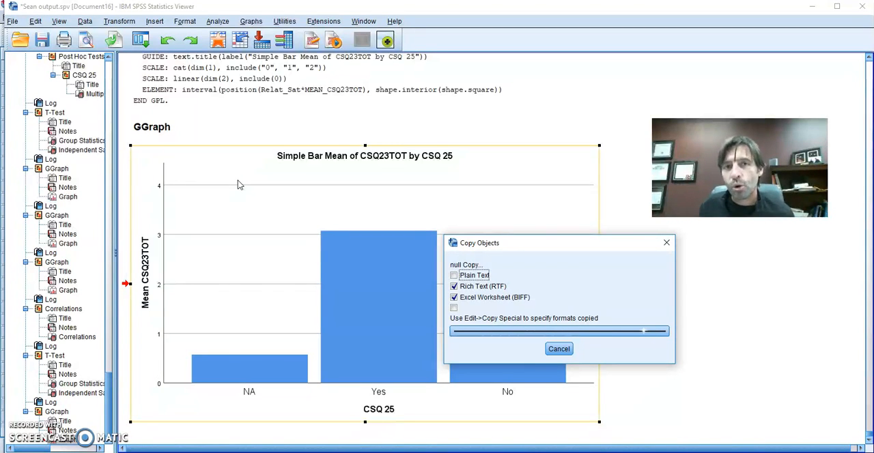
scroll(237, 180, up, 2)
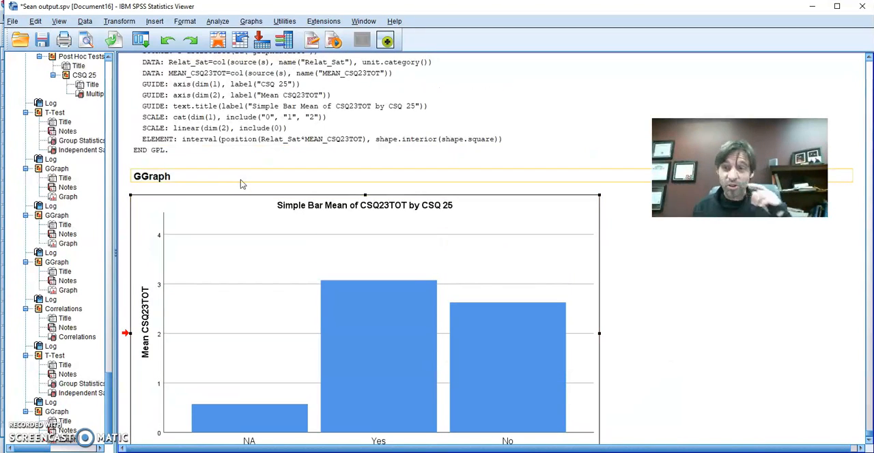
click(259, 220)
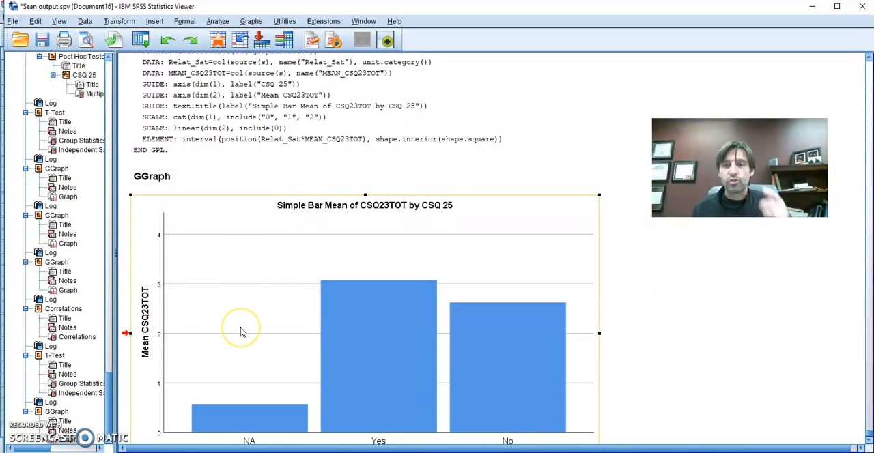
click(319, 311)
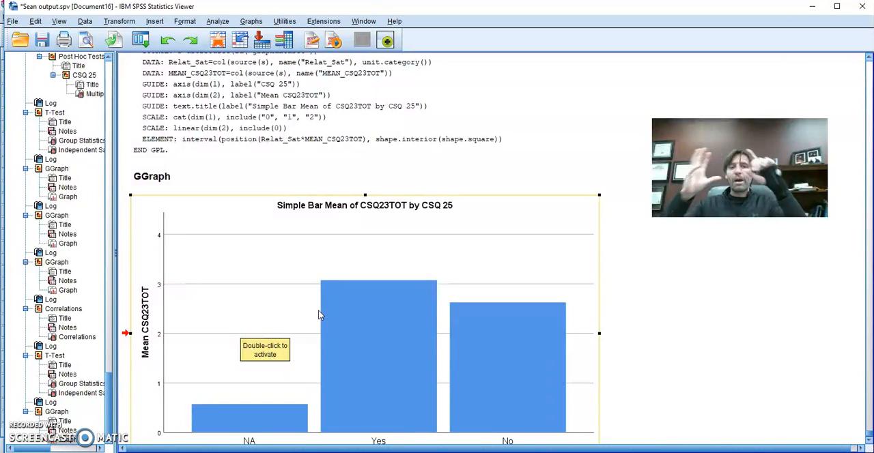
click(323, 312)
scroll(324, 312, up, 5)
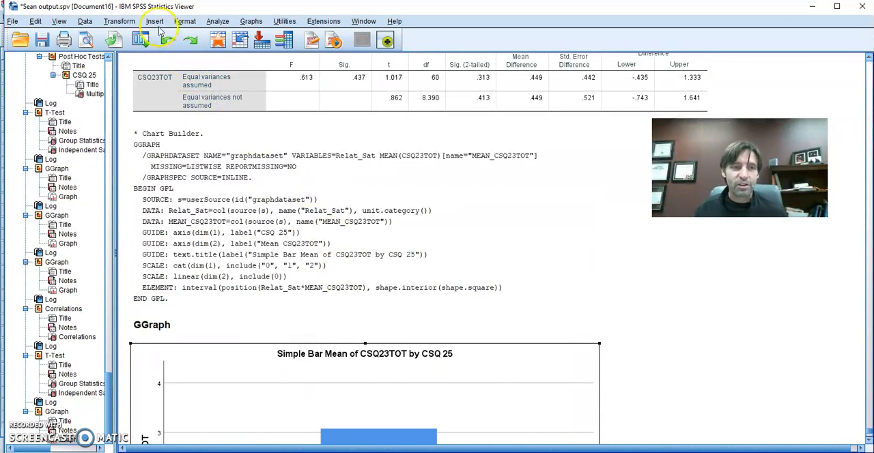
Reopen the Chart Builder, clear the bar chart setup and place a Pie/Polar chart in the preview.
click(218, 23)
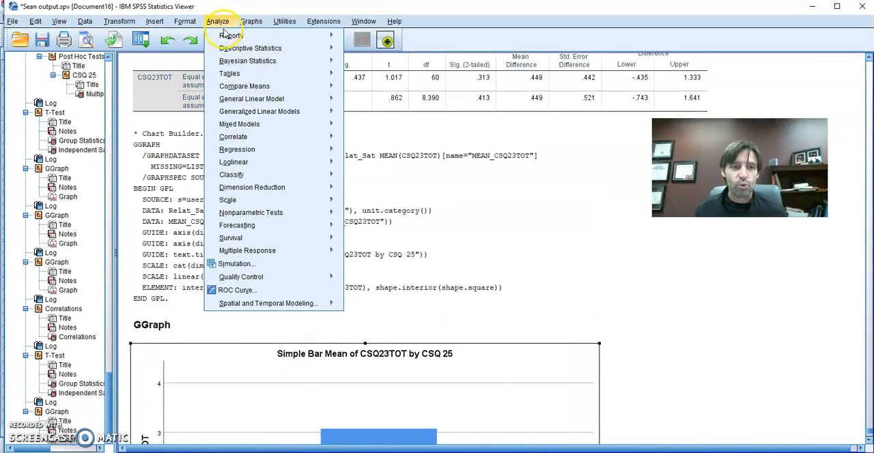
click(251, 21)
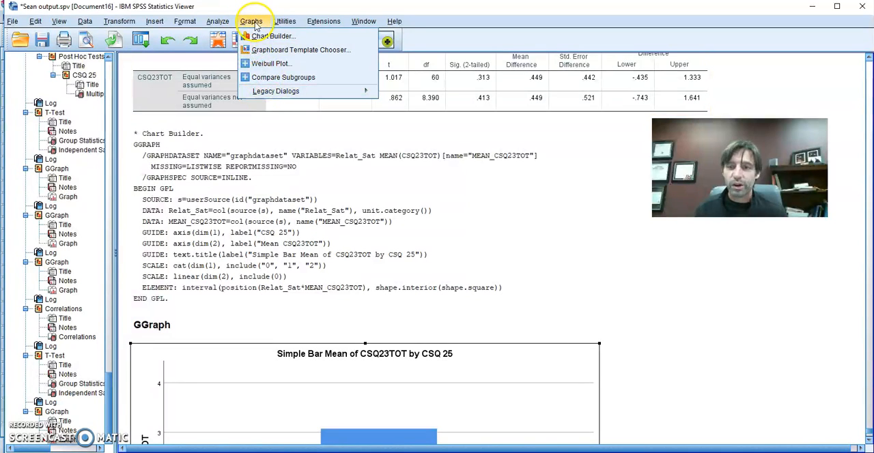
click(263, 35)
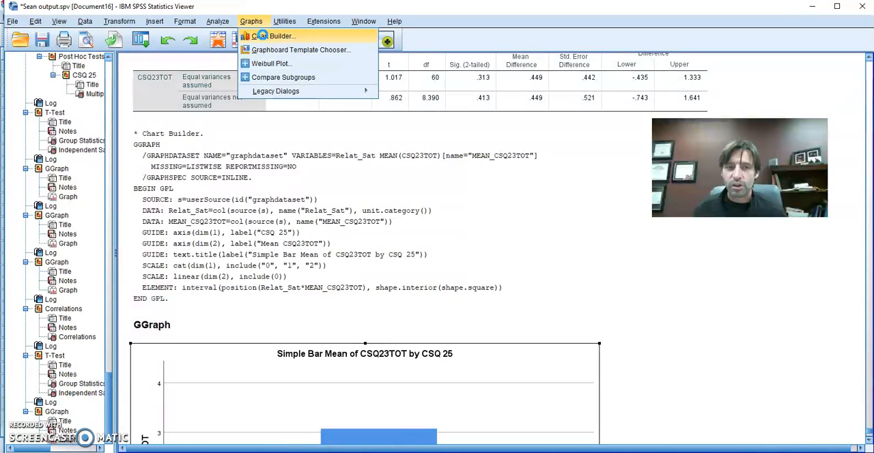
click(264, 37)
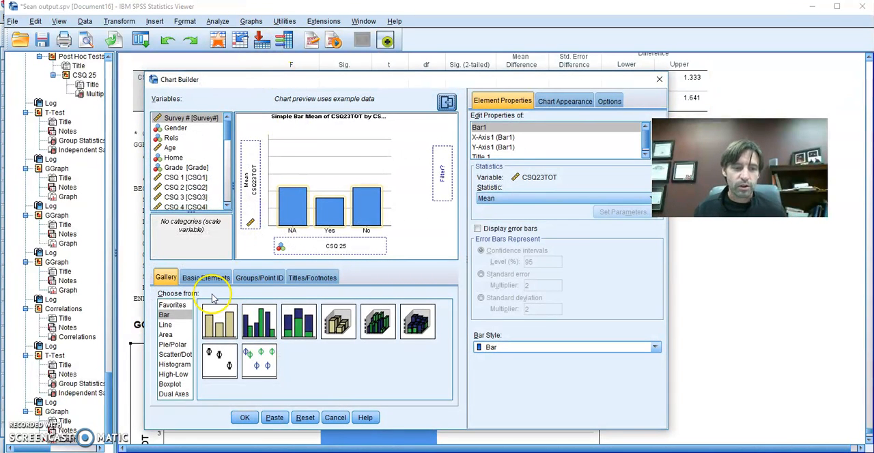
click(173, 345)
click(217, 317)
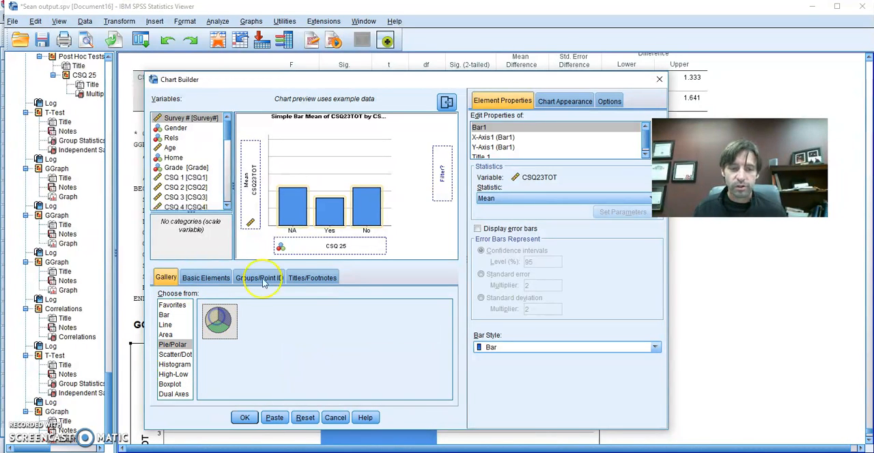
click(305, 417)
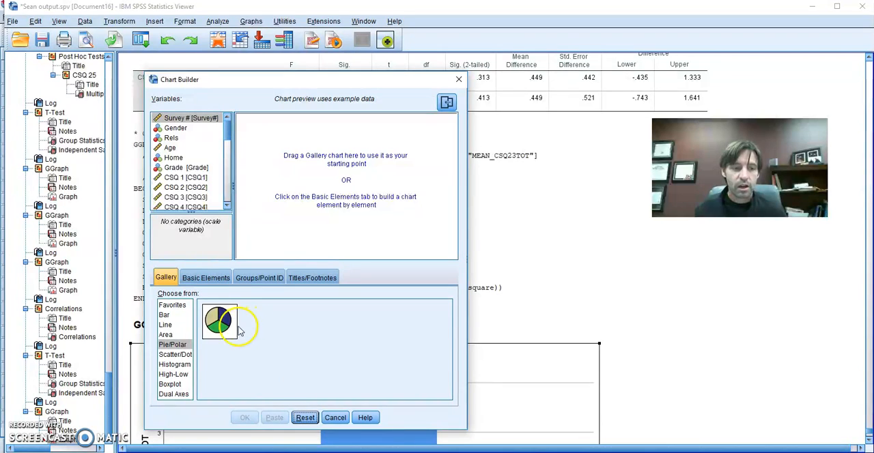
drag(225, 332, 341, 157)
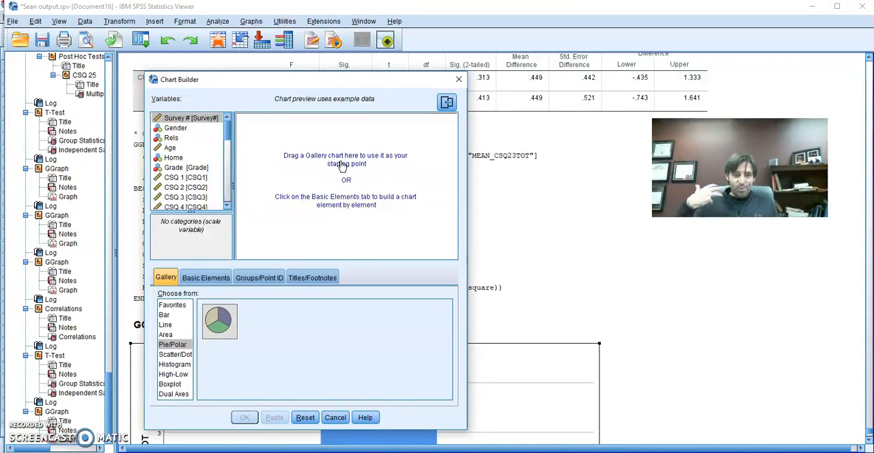
drag(219, 321, 286, 40)
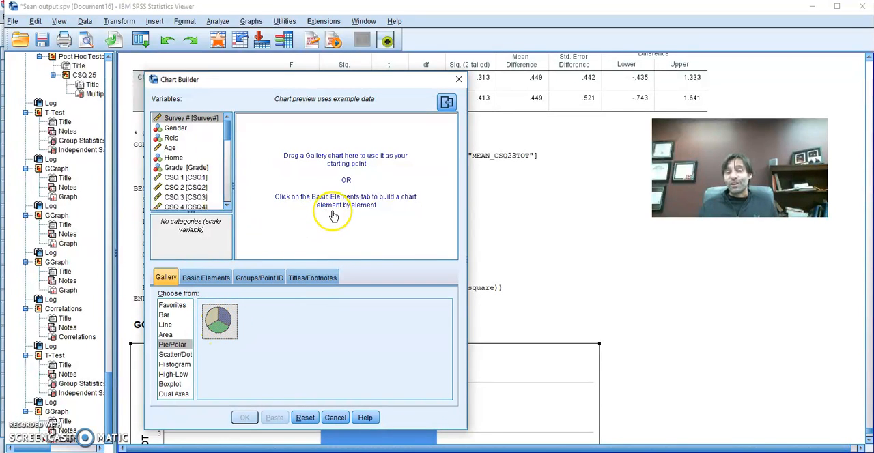
drag(216, 318, 333, 183)
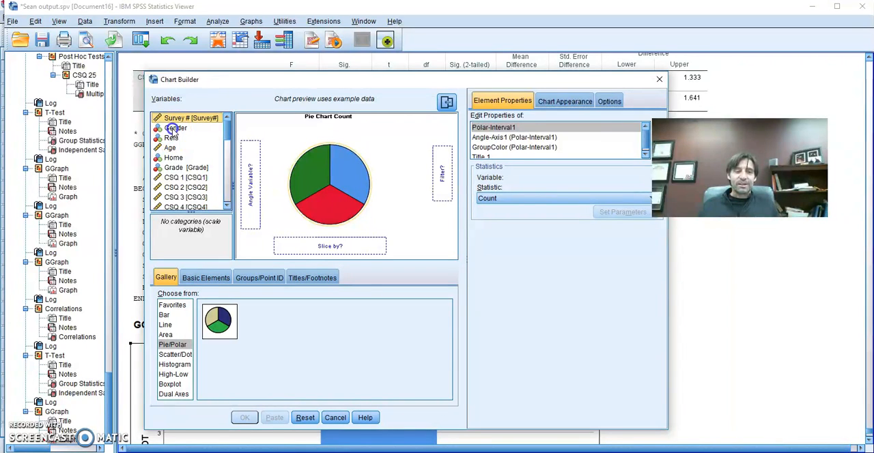
Slice the pie chart by Gender and generate it in the output.
drag(174, 129, 323, 250)
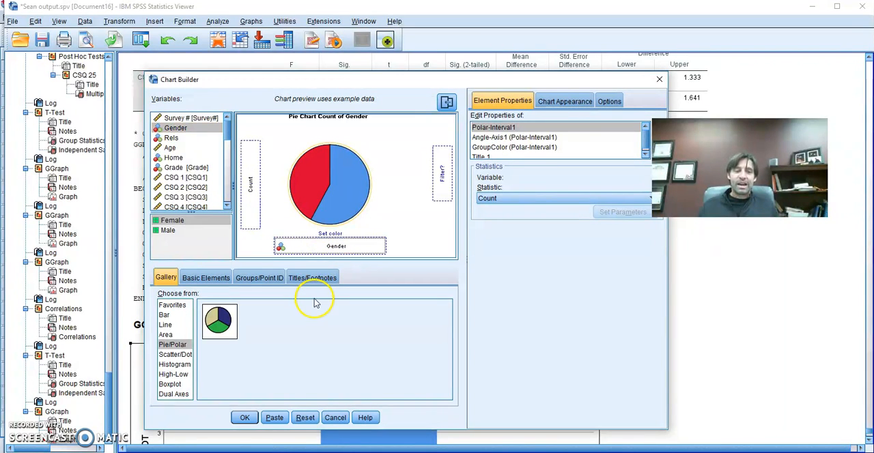
click(246, 418)
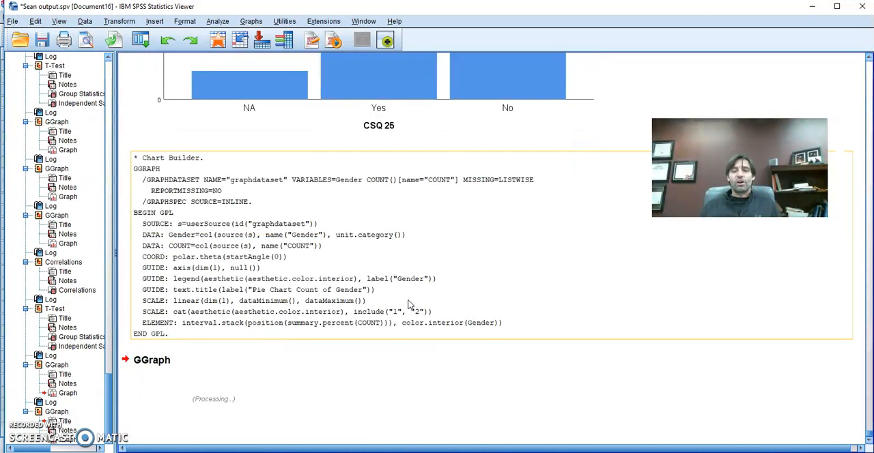
scroll(408, 304, down, 1)
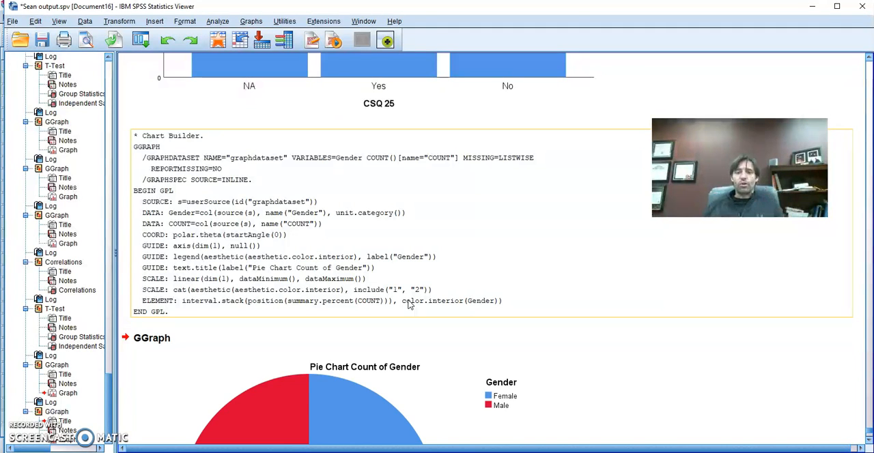
scroll(408, 304, down, 5)
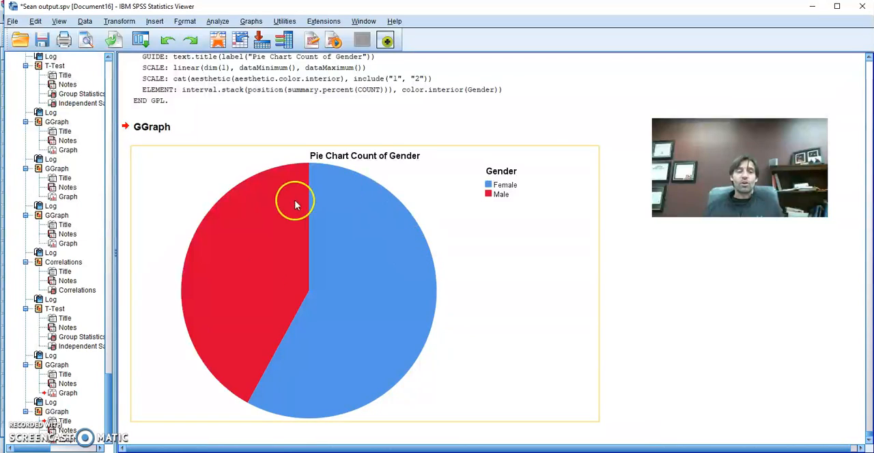
Copy the Gender pie chart from the output.
right_click(419, 176)
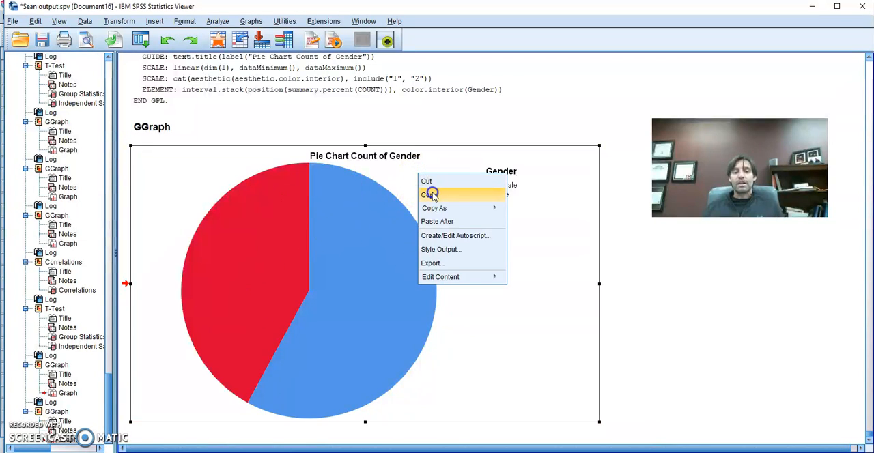
click(431, 192)
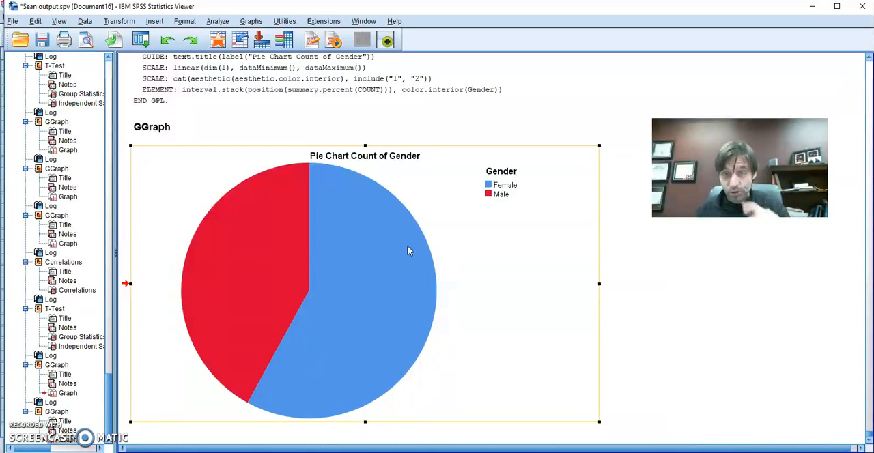
click(286, 228)
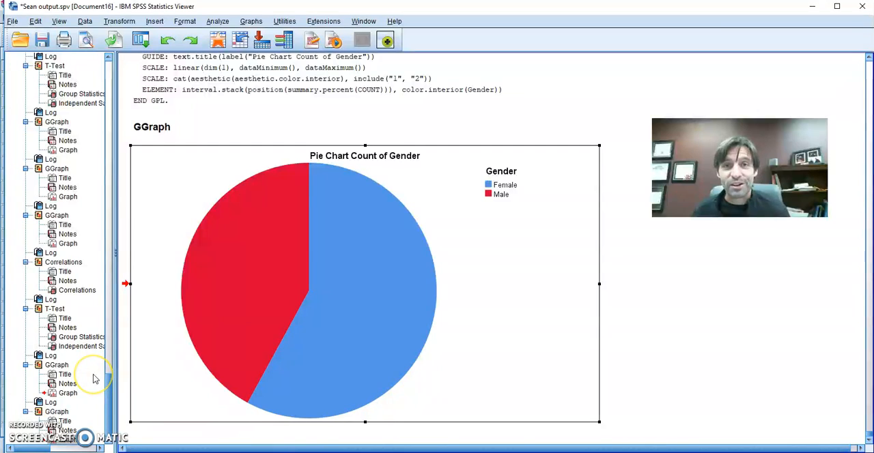